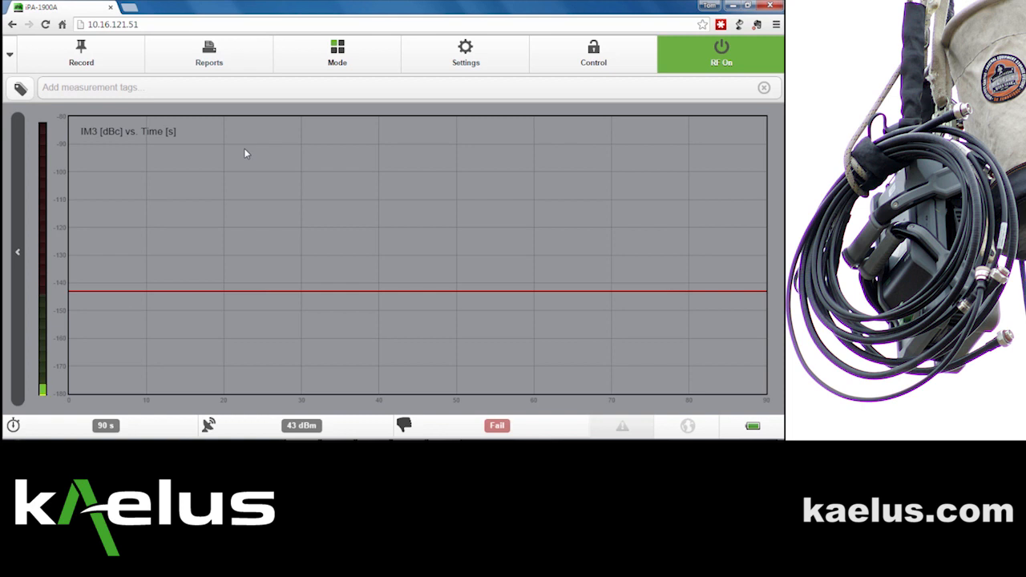
Step: Go to the Reports page and bring up its three-dot report actions menu
click(239, 63)
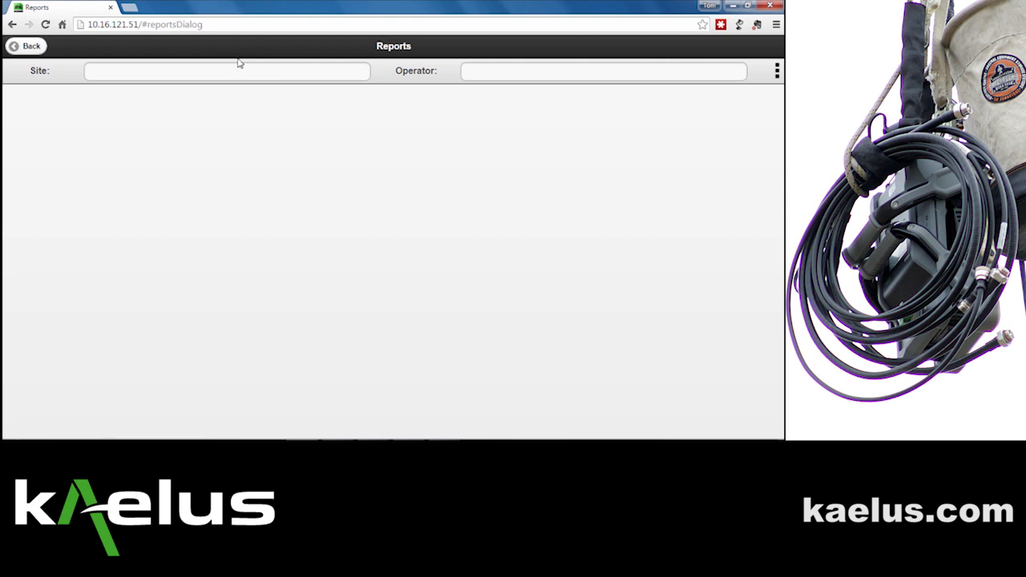
click(777, 72)
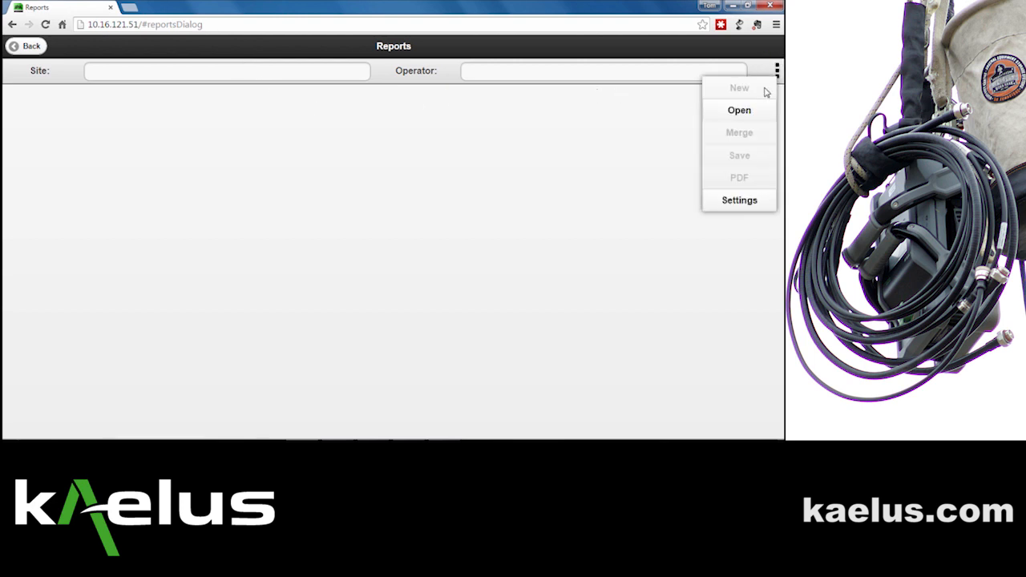
Step: In the report Settings, set Contractor Name to 'Acme Wireless'
click(741, 199)
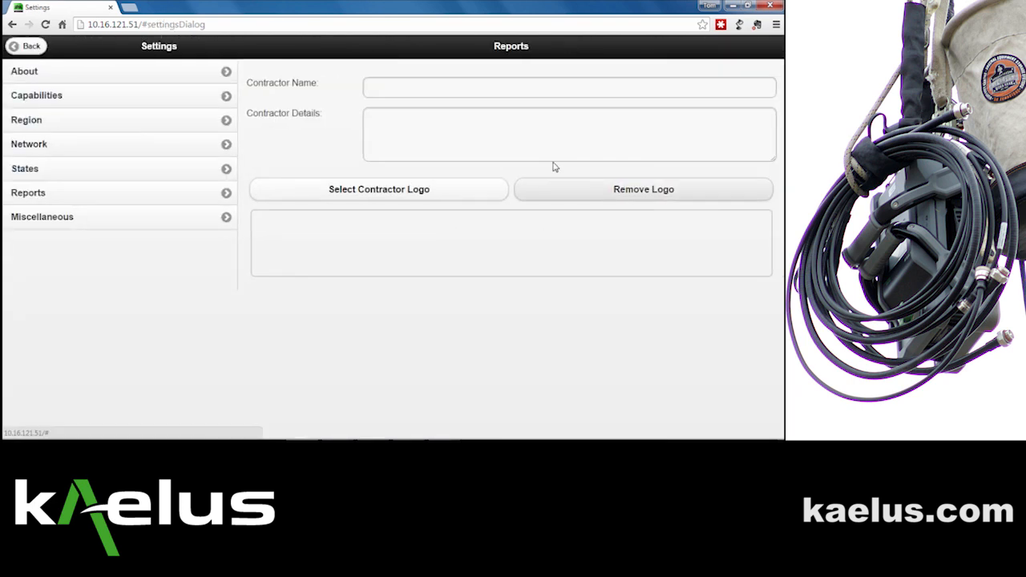
click(472, 86)
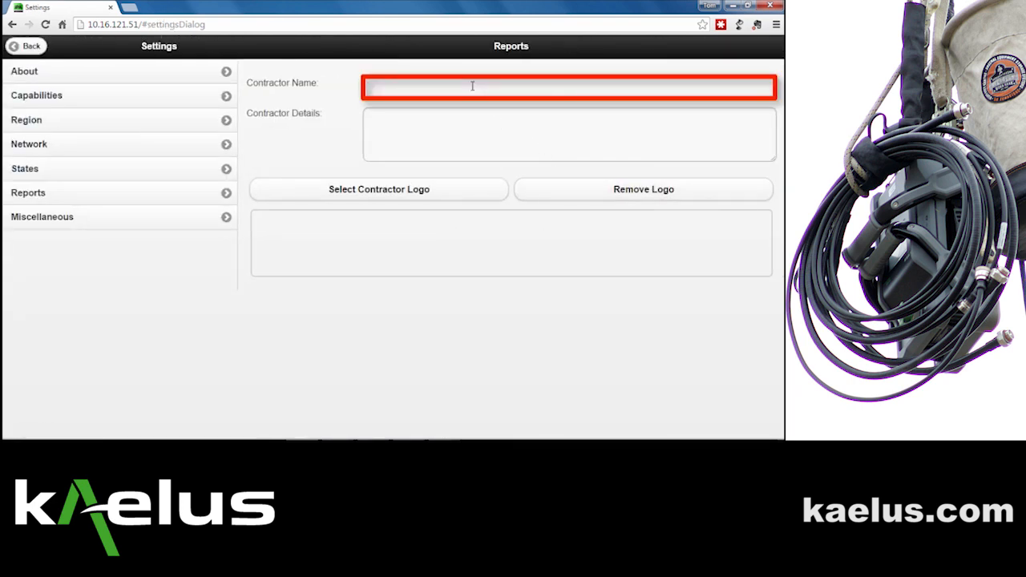
text(Acme Wireless)
Step: Fill Contractor Details with the contact's name and phone, then their e-mail on a second line
click(433, 113)
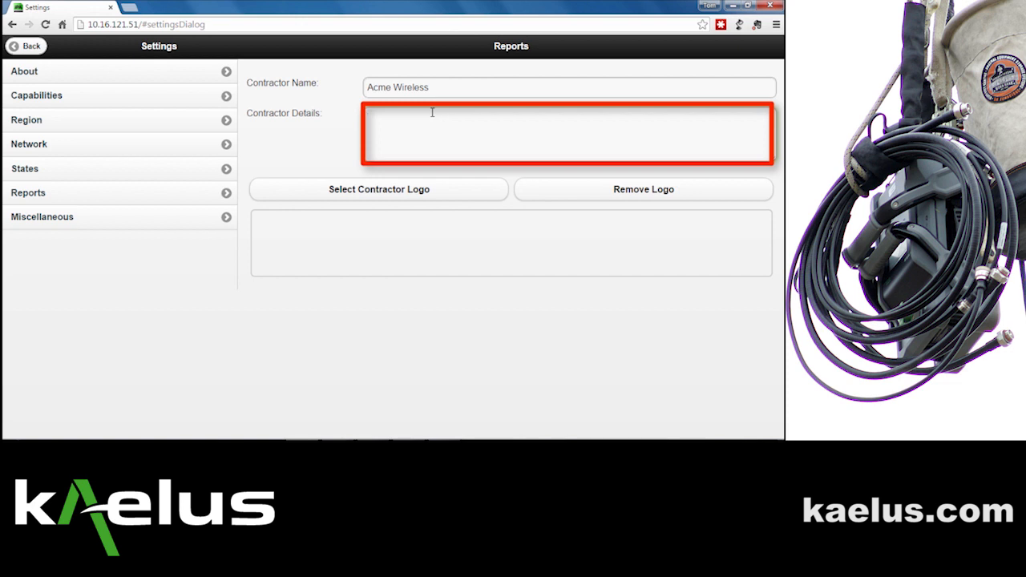
text(Joe )
text(Pim )
text(555.)
text(123)
text(.1234)
key(Return)
text(joe pim)
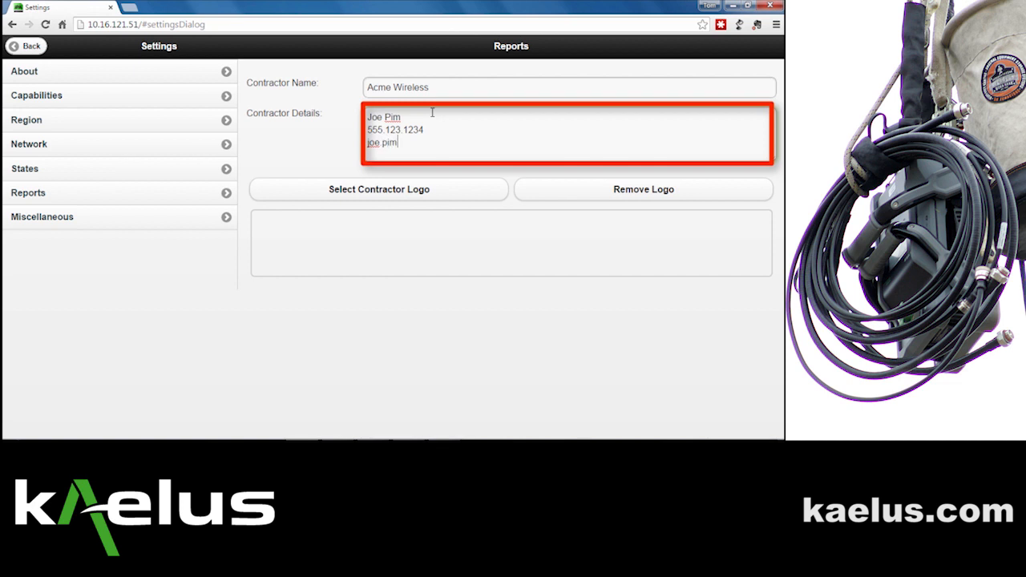
text(@acmewireless.c)
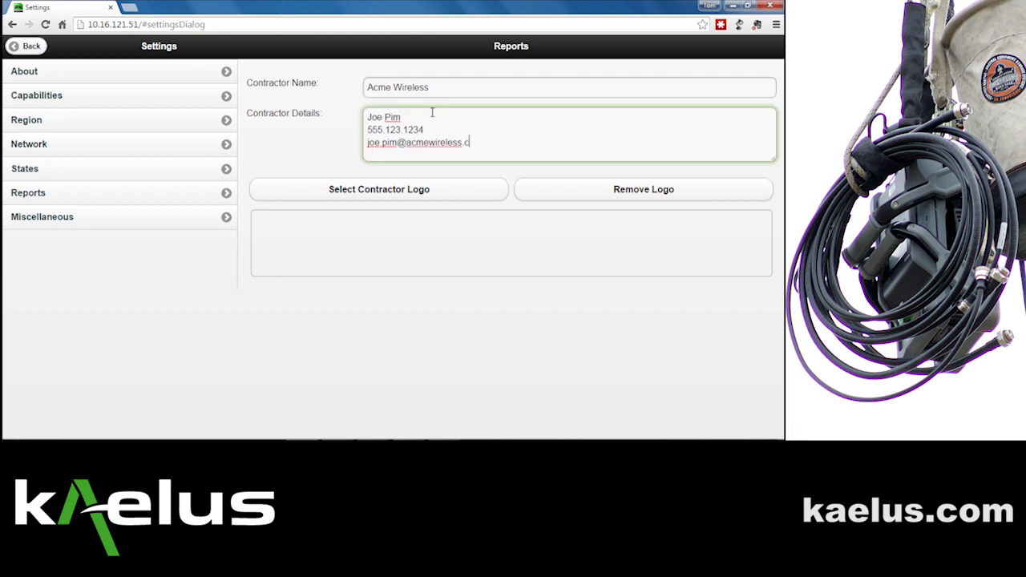
text(om)
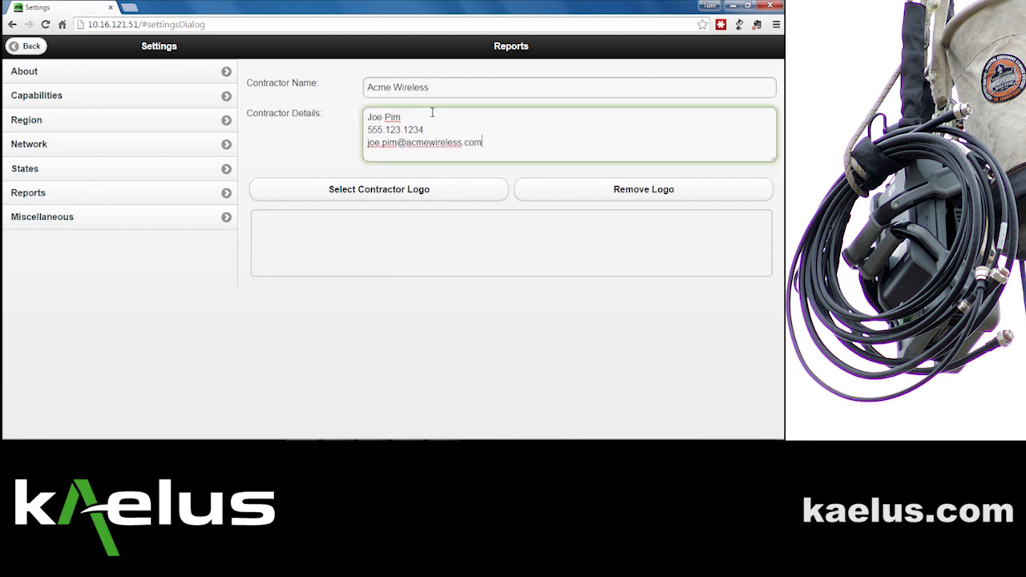
Step: Set 'ACME Communications logo' from Public Pictures as the contractor logo
click(381, 189)
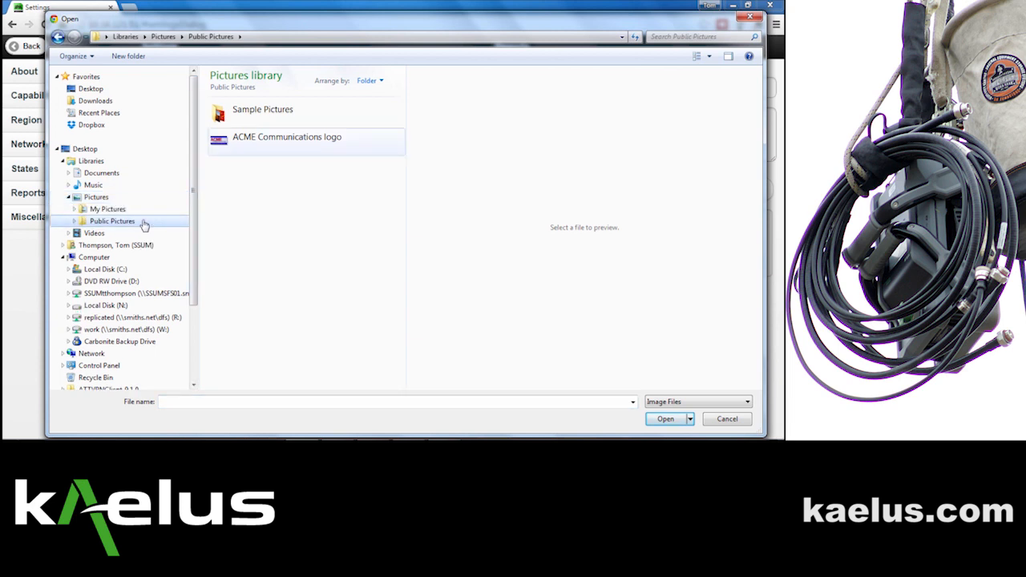
click(287, 138)
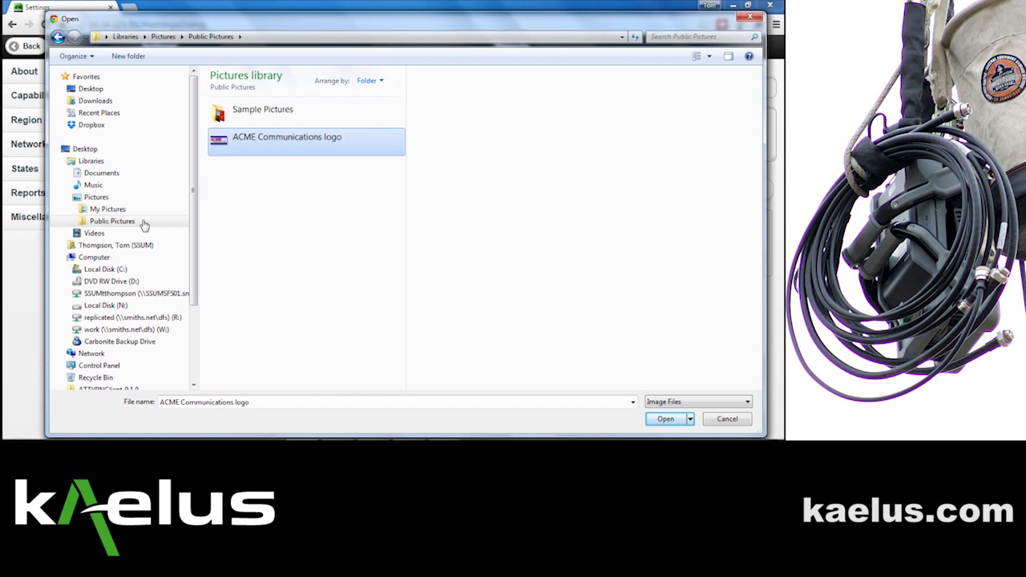
key(Return)
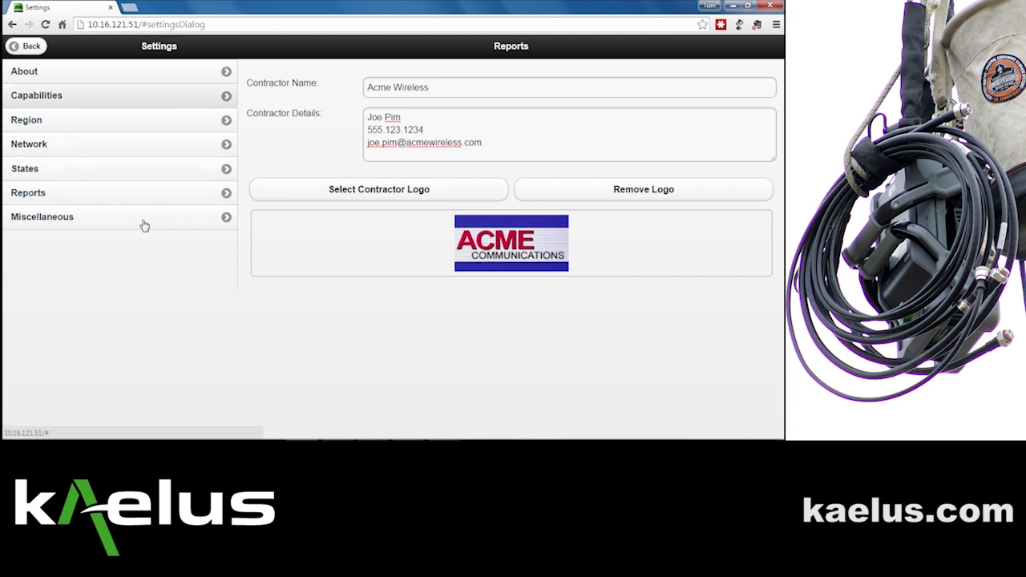
Step: Back on Reports, enter Site A1234 and the operator's name with Acme Wireless in Site Details
click(29, 46)
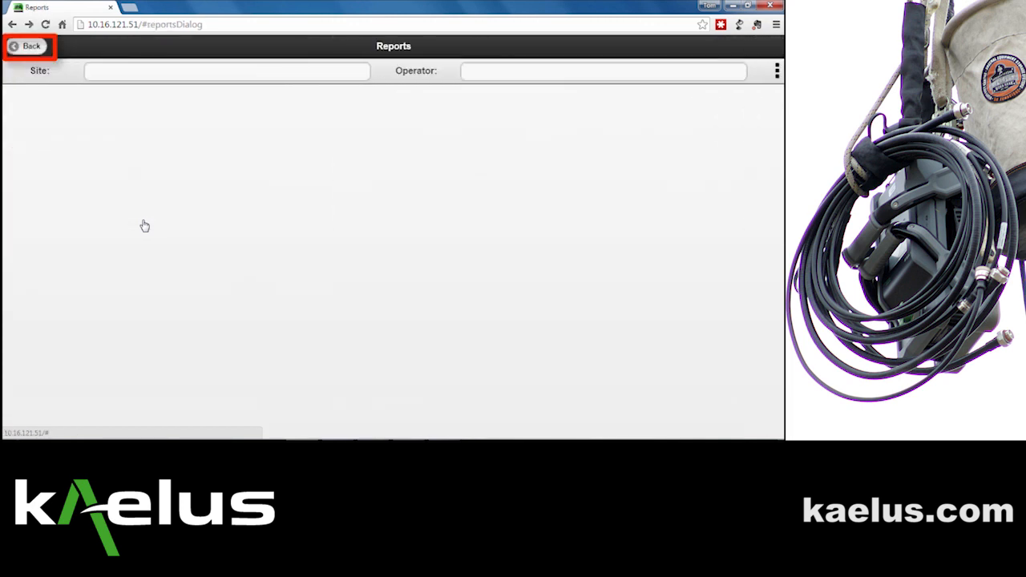
click(227, 72)
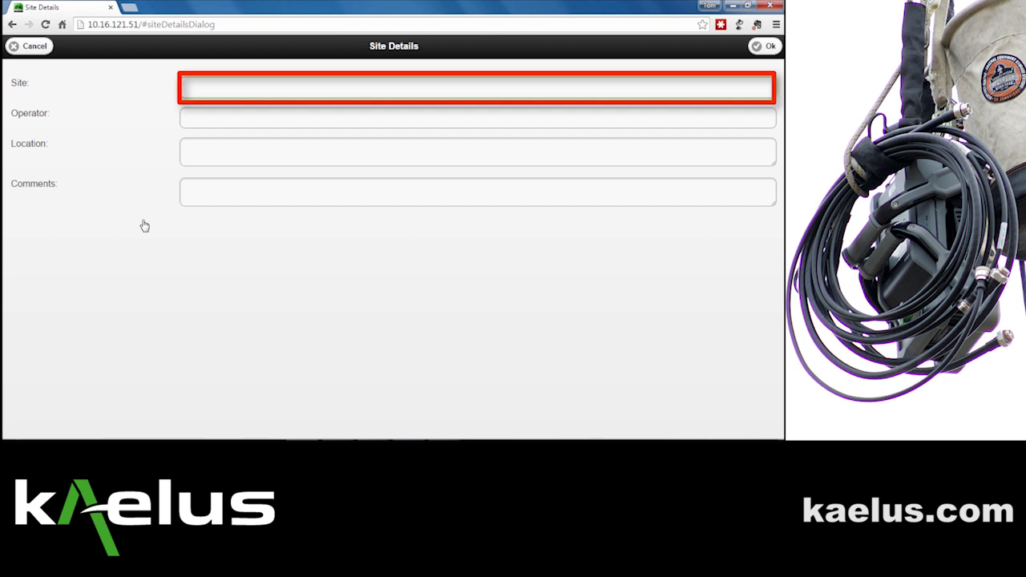
text(A1234)
key(Tab)
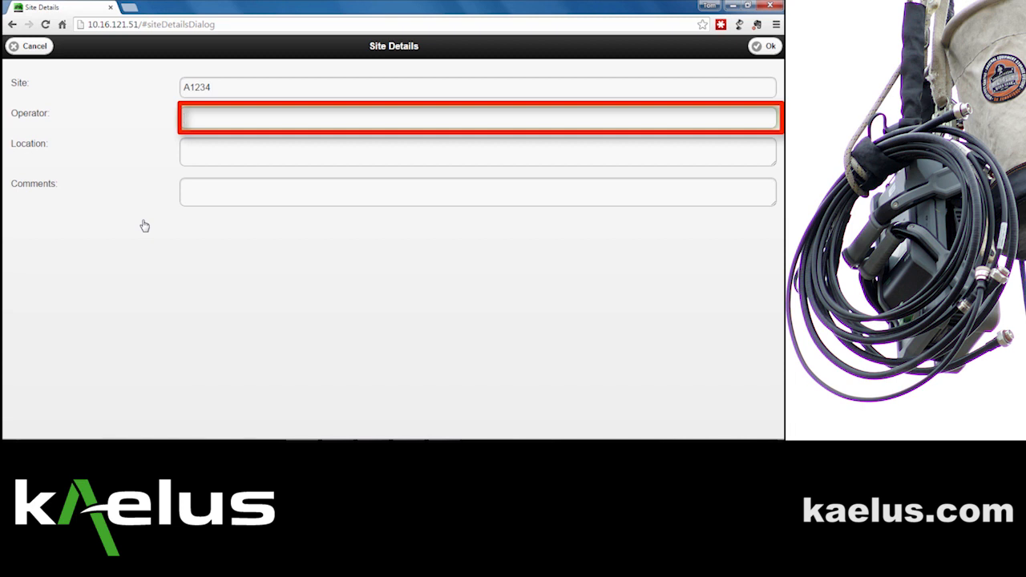
text(Dan Pim)
text(Acme Wireless)
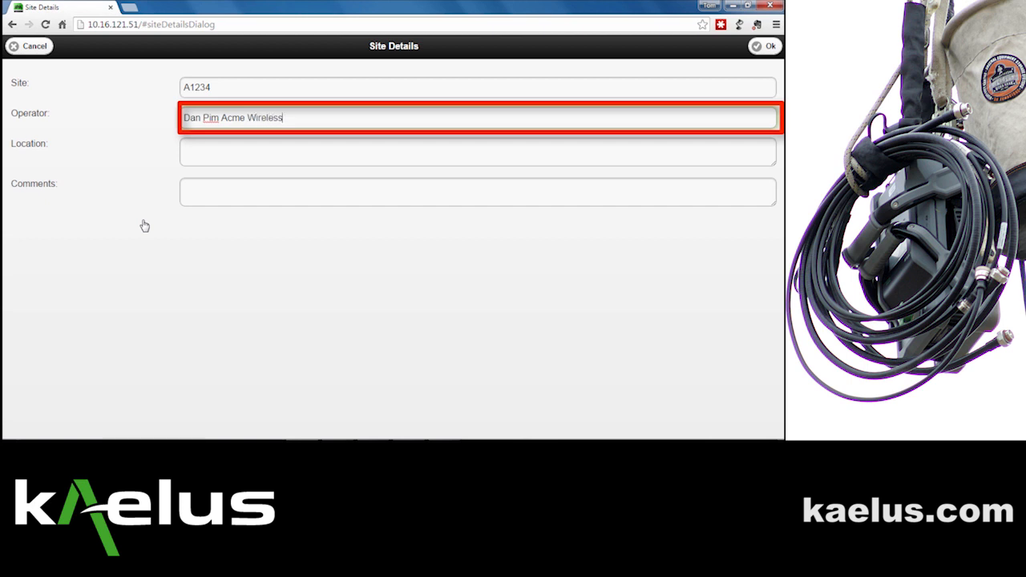
key(Tab)
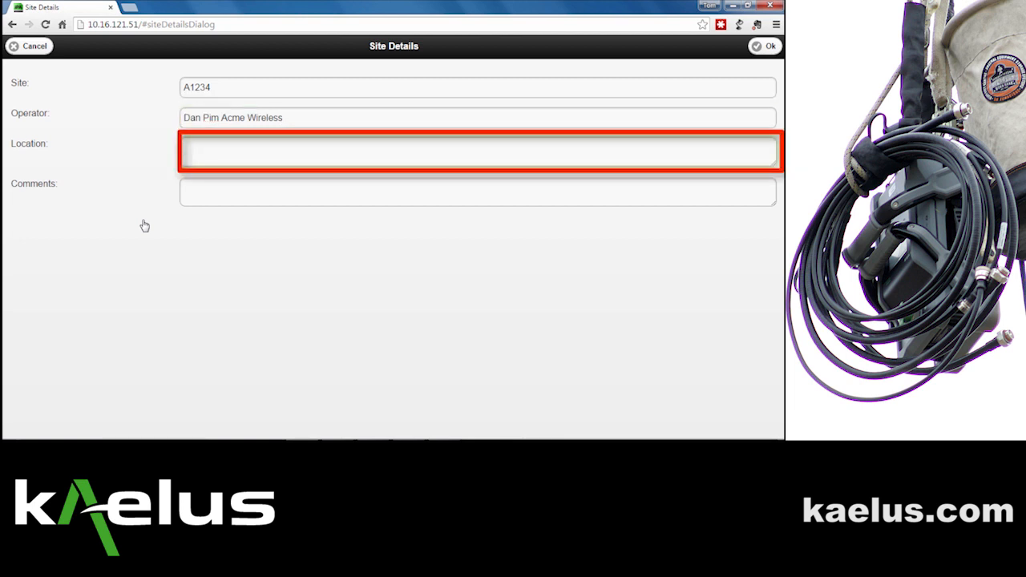
Step: Enter the site's street address as Location and comment 'Initial visit.'
text(123 Main St. Anywhere CO)
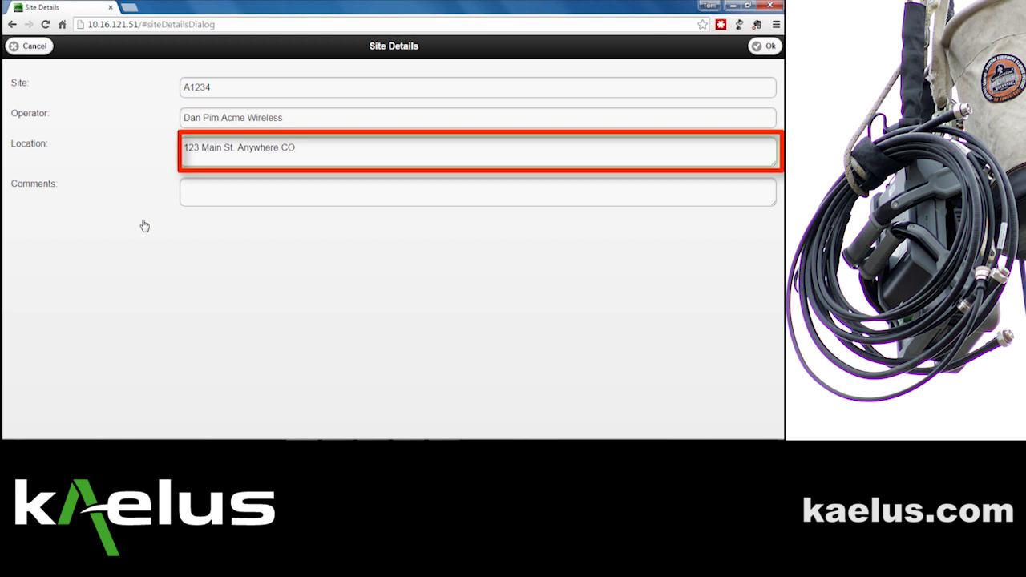
key(Tab)
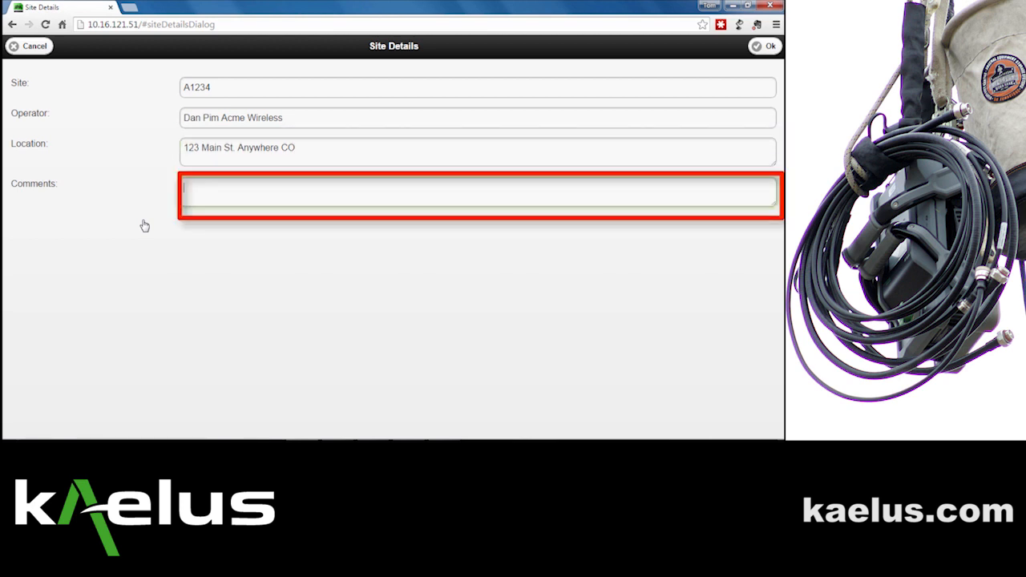
text(Intial)
key(BackSpace)
key(BackSpace)
key(BackSpace)
key(BackSpace)
text(ial)
key(BackSpace)
key(BackSpace)
key(BackSpace)
key(BackSpace)
text(itial visit.)
Step: Add a second comment line 'PIM testing of Alpha sector'
key(Return)
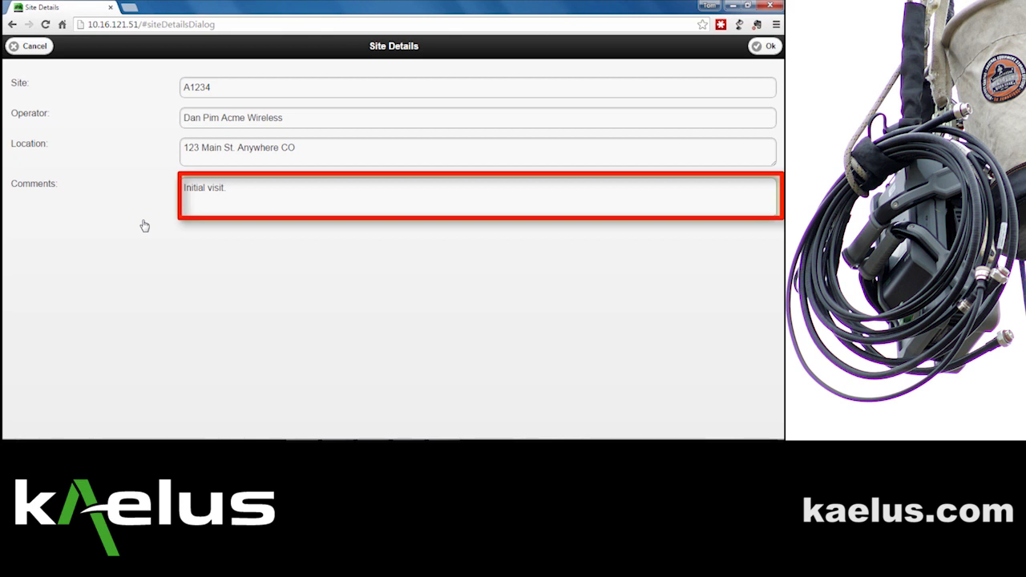
text(PIM teset)
key(BackSpace)
key(BackSpace)
key(BackSpace)
text(sting of)
text(pha sector)
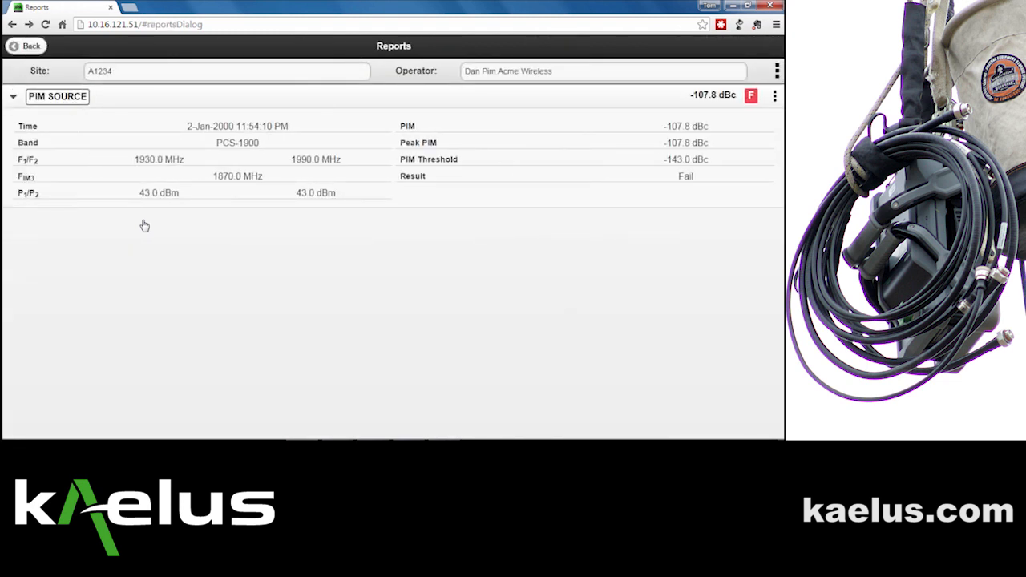
Step: Create a PDF of the report from the actions menu and preview it
click(777, 71)
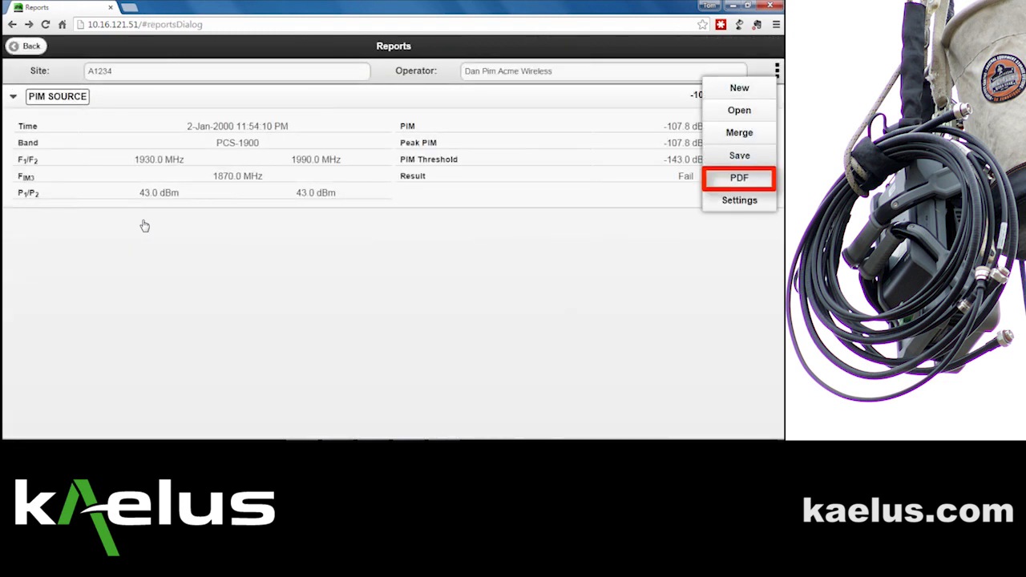
click(739, 178)
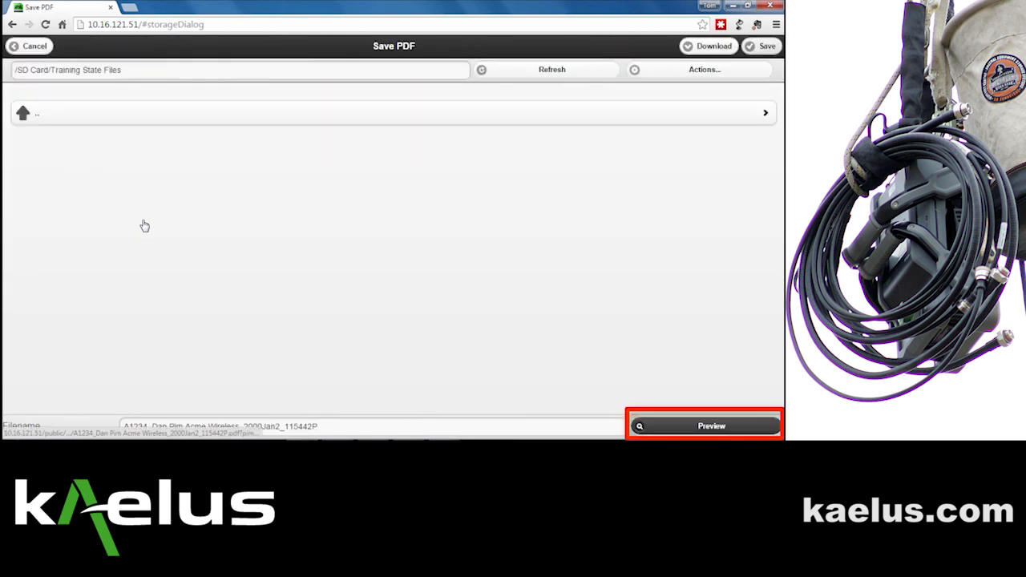
key(Return)
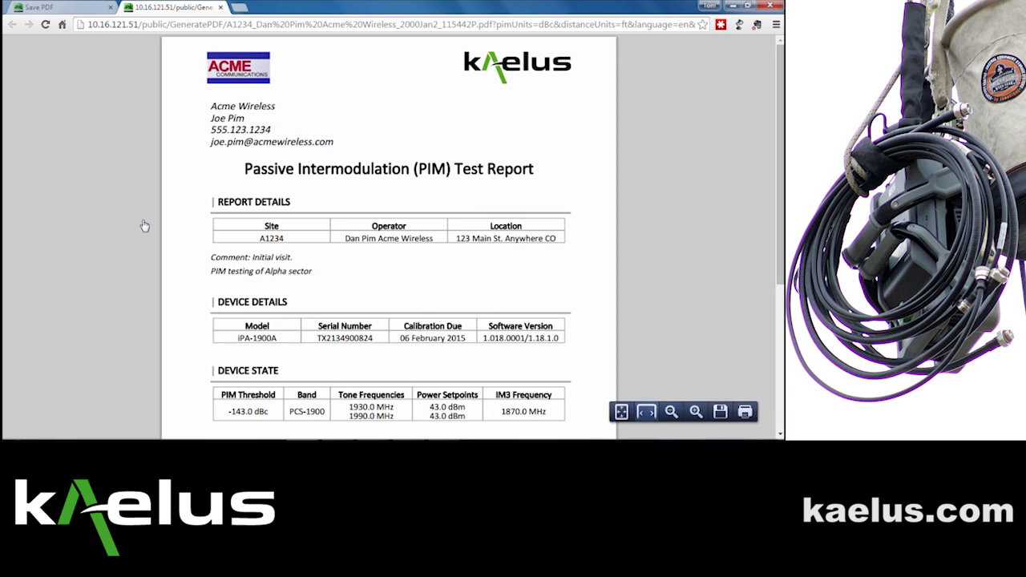
Step: Fit the PDF report to page width and scroll through all its pages
click(647, 412)
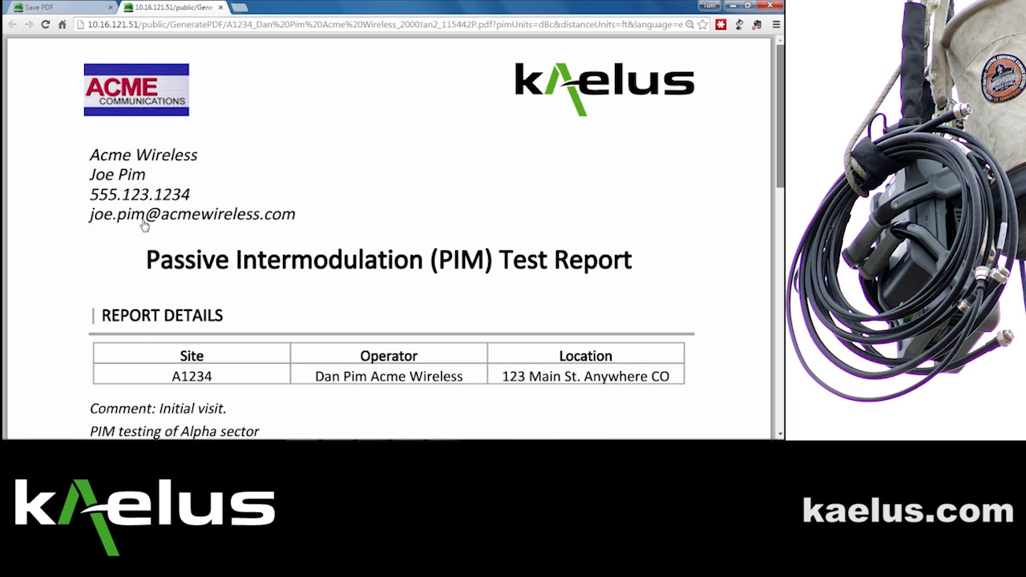
scroll(144, 225, down, 1)
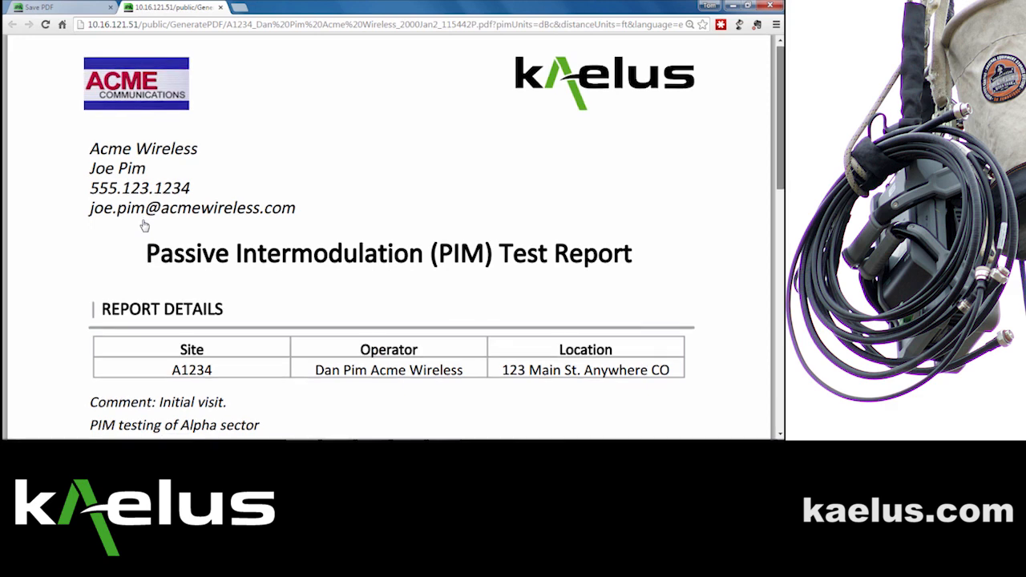
scroll(144, 225, down, 1)
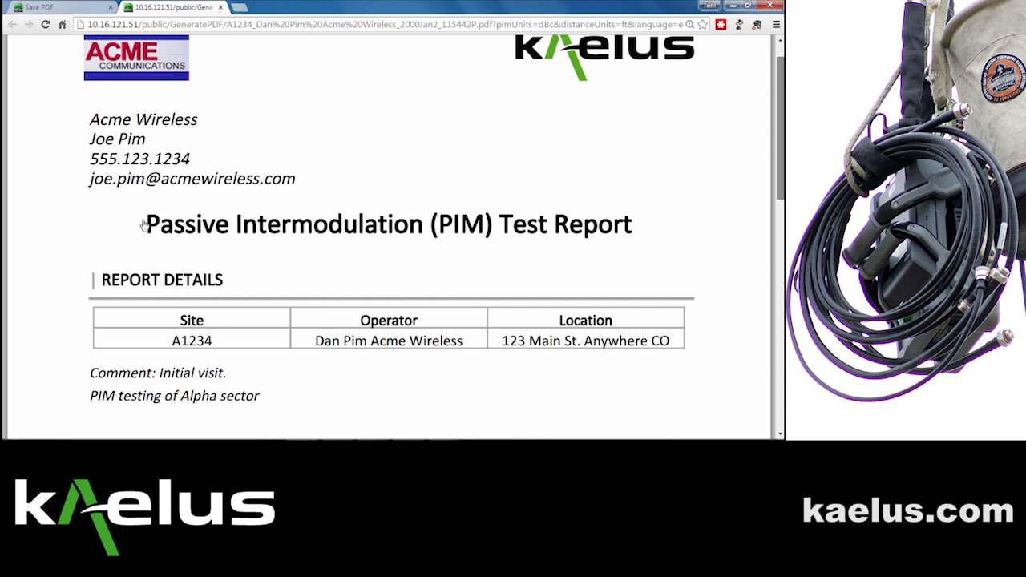
scroll(144, 225, down, 3)
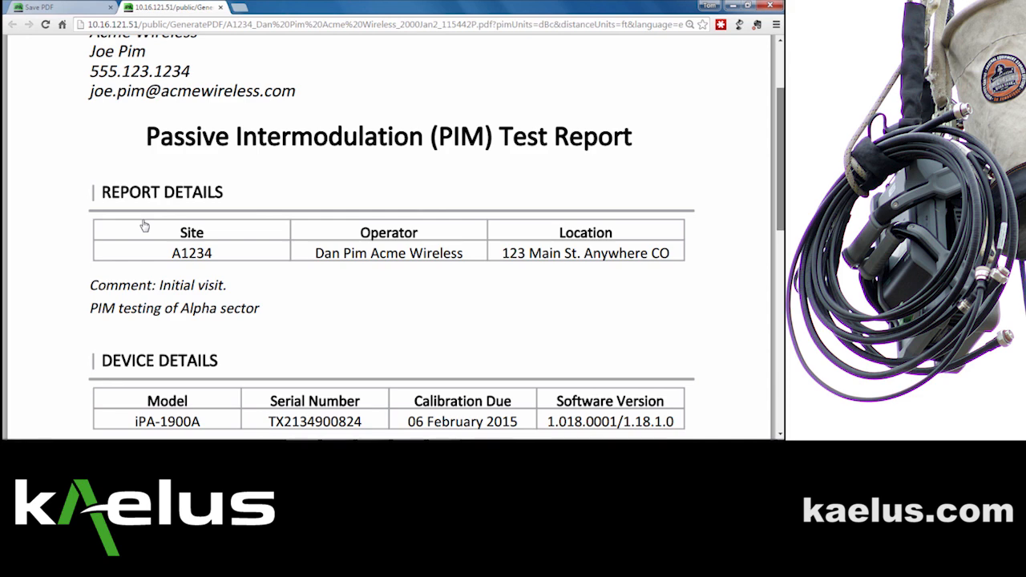
scroll(145, 226, down, 5)
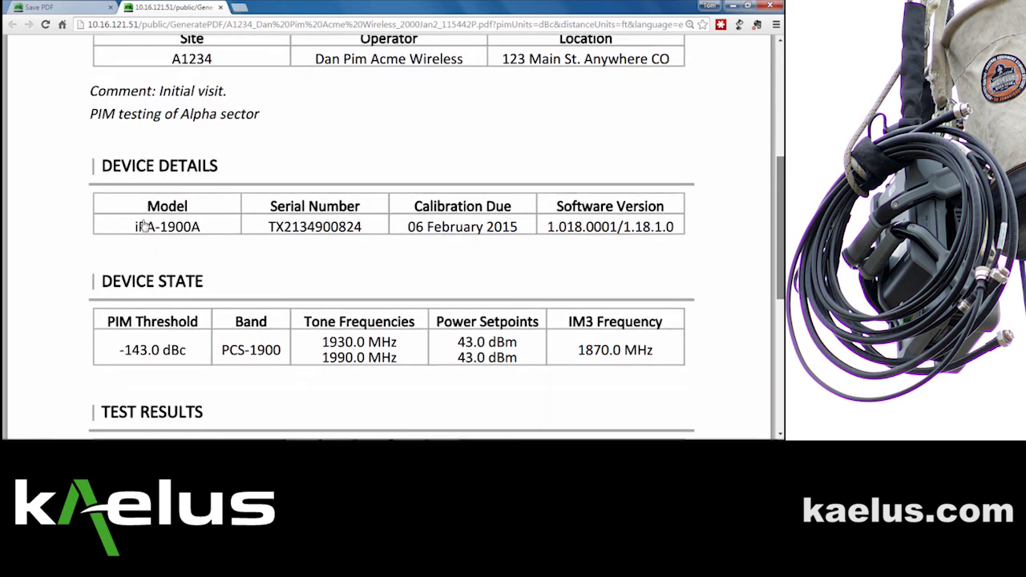
scroll(145, 225, down, 5)
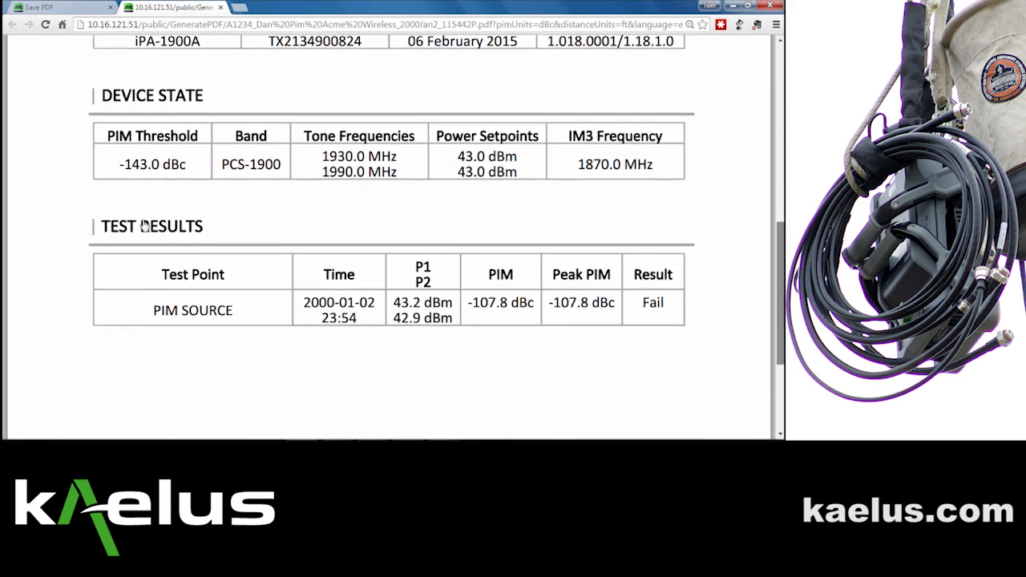
scroll(144, 226, down, 5)
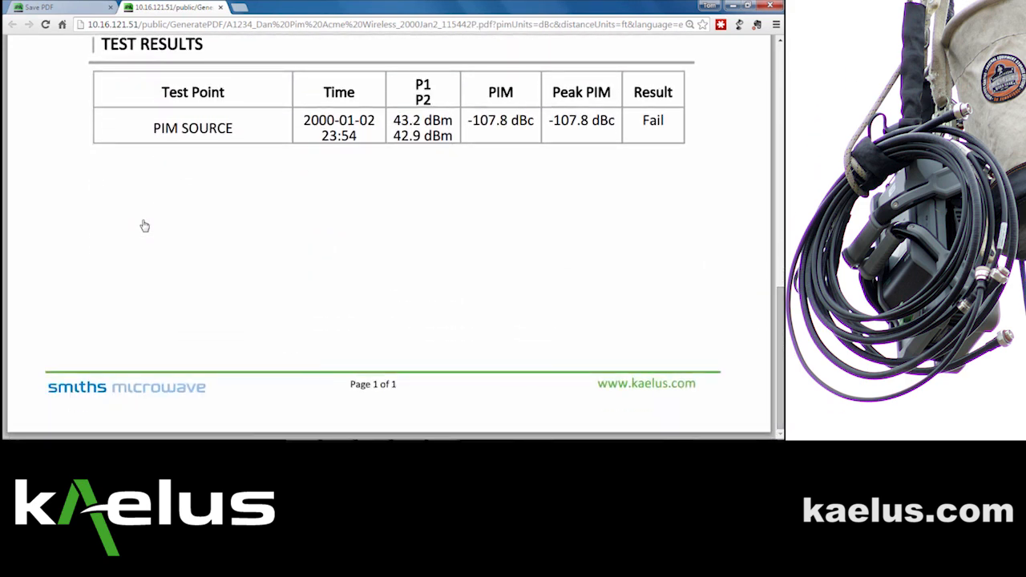
Step: Cancel the PDF save and go back to the live IM3 vs. Time measurement screen
key(ctrl+Tab)
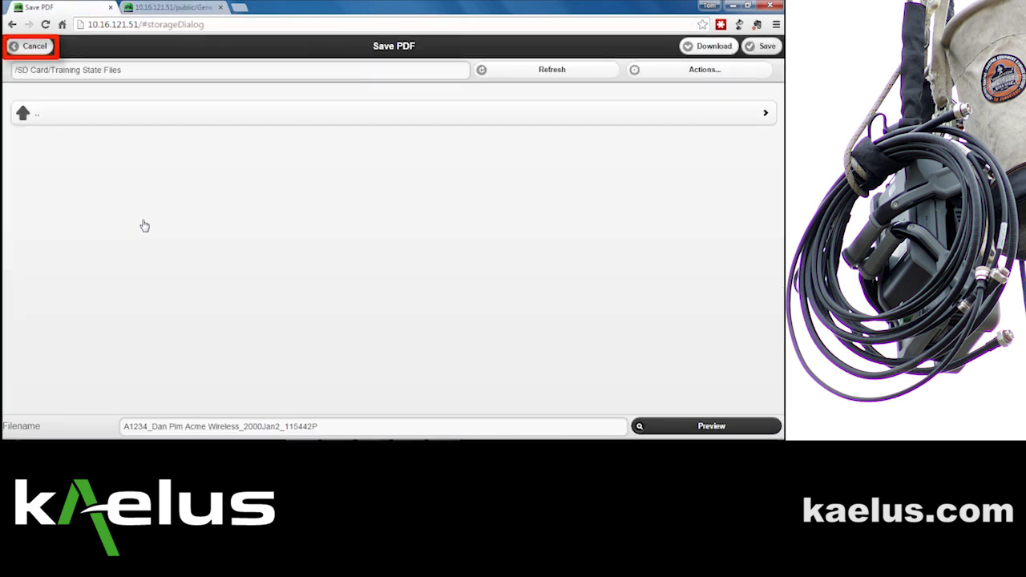
click(31, 46)
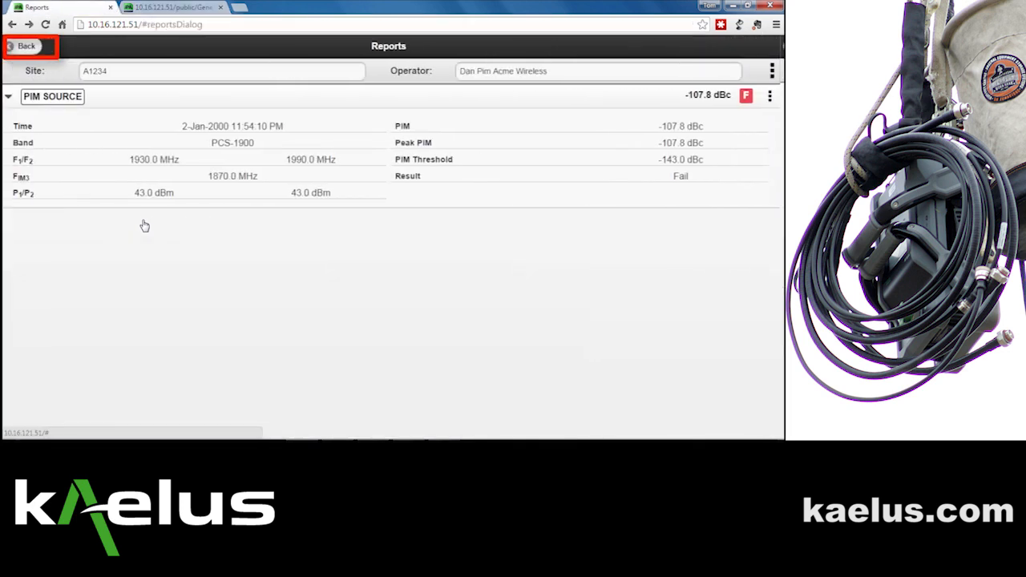
click(31, 47)
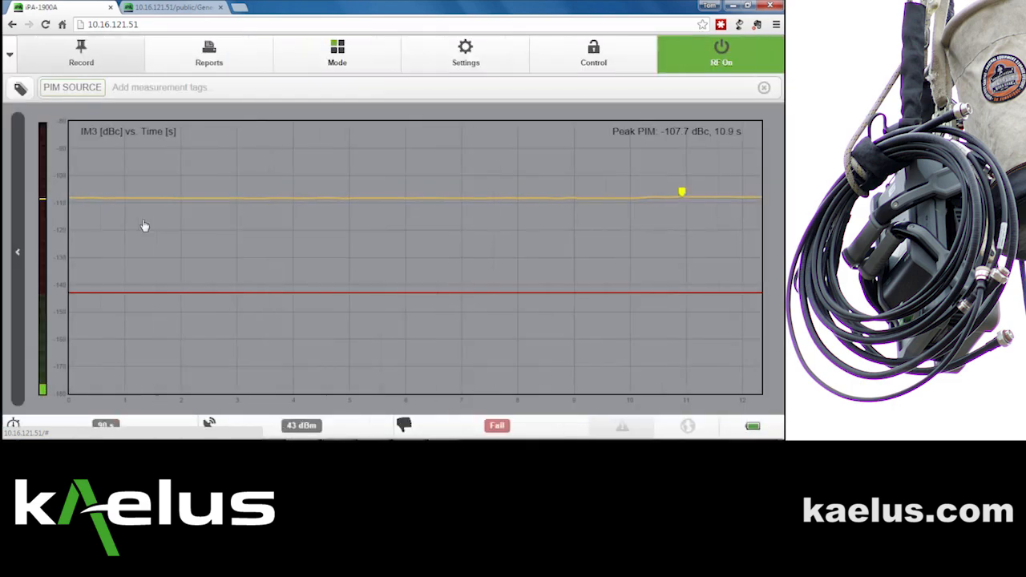